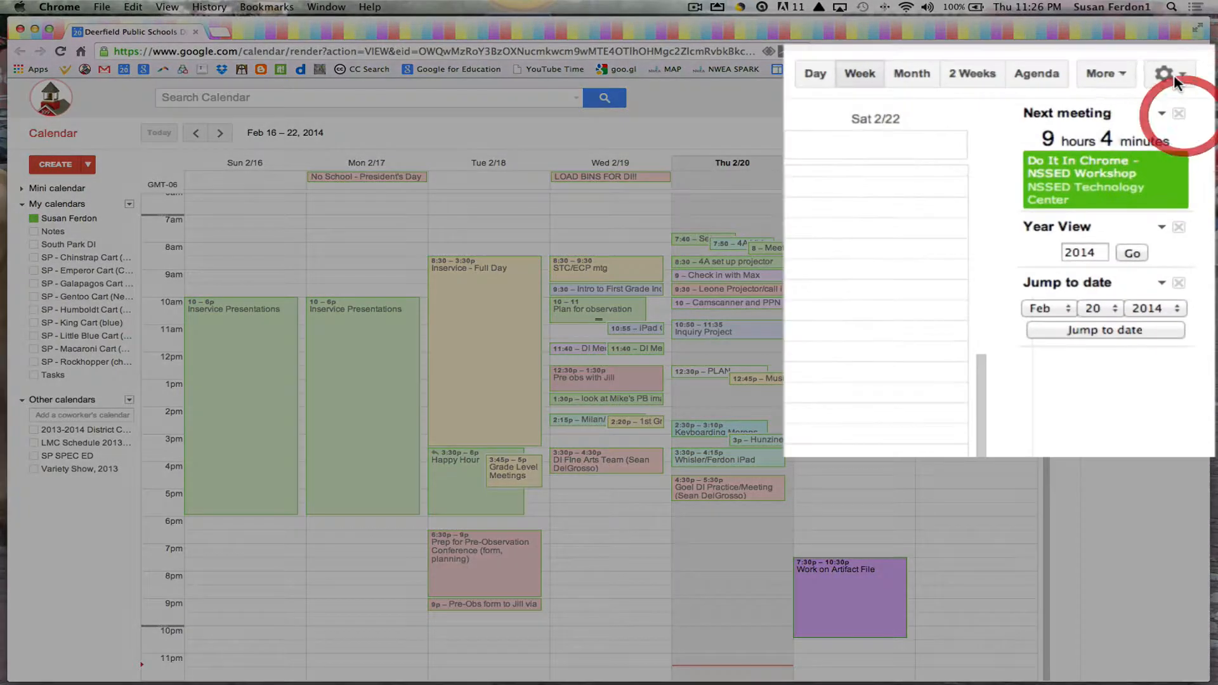
In the calendar settings, set SP Private Calendar 2013-14 under Other Calendars to show in the list, then return to the calendar.
click(1174, 136)
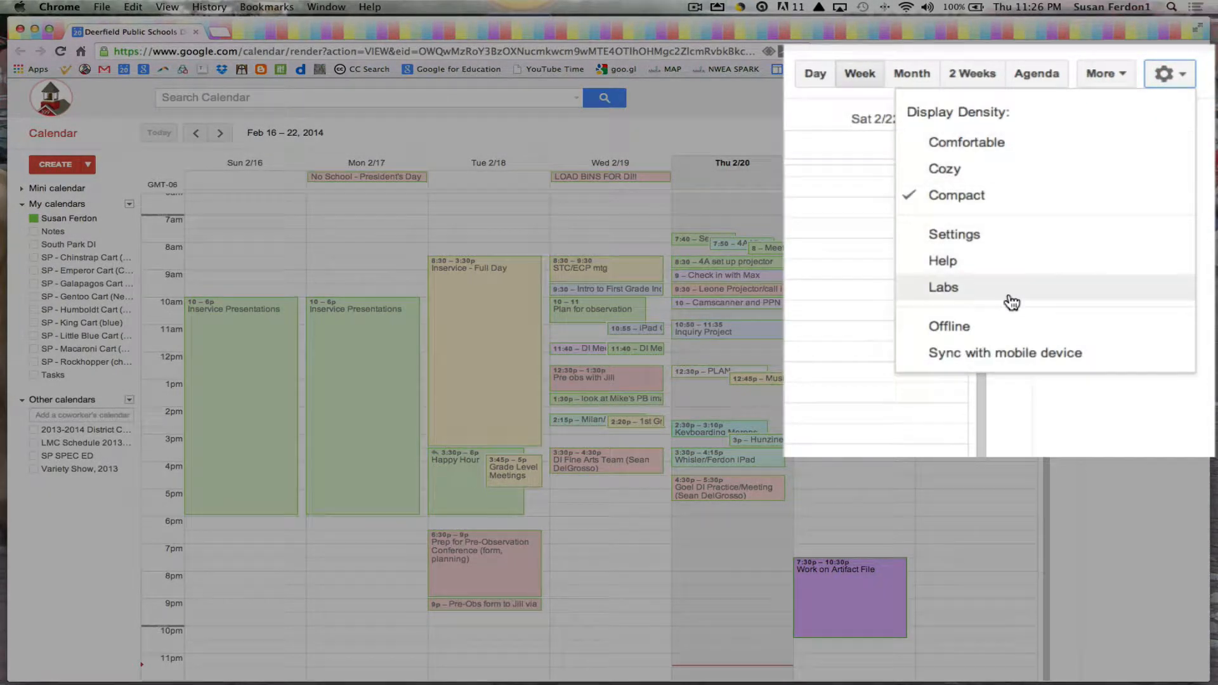
click(999, 243)
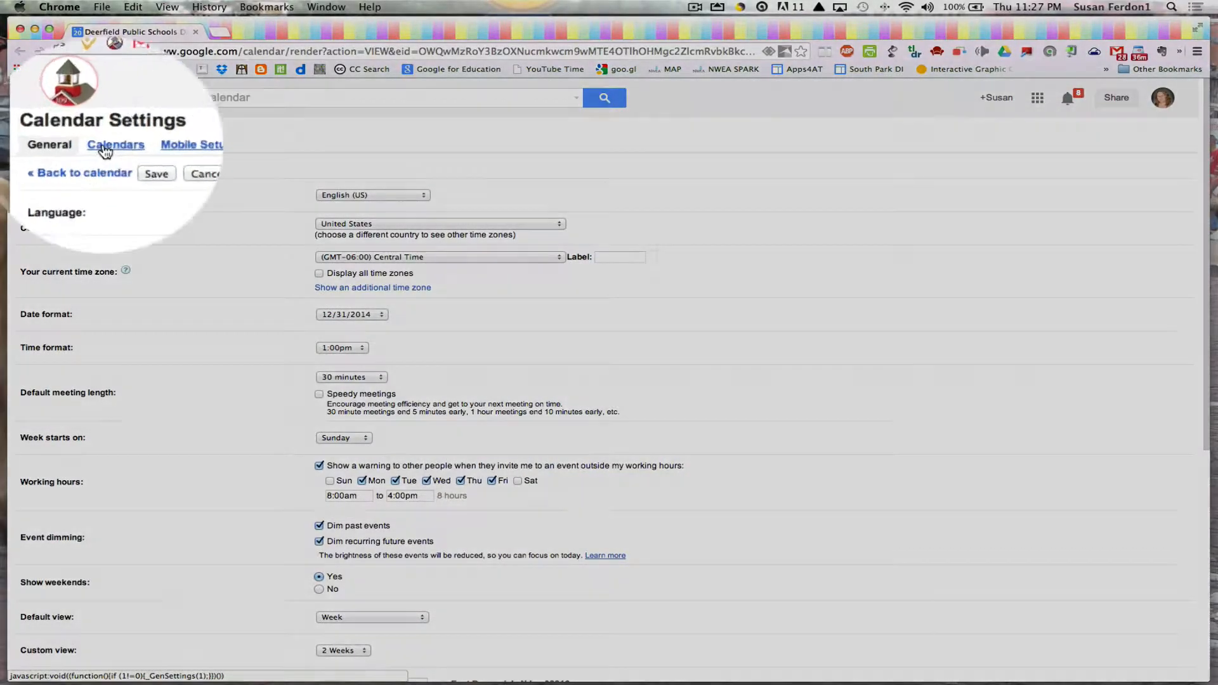
click(77, 146)
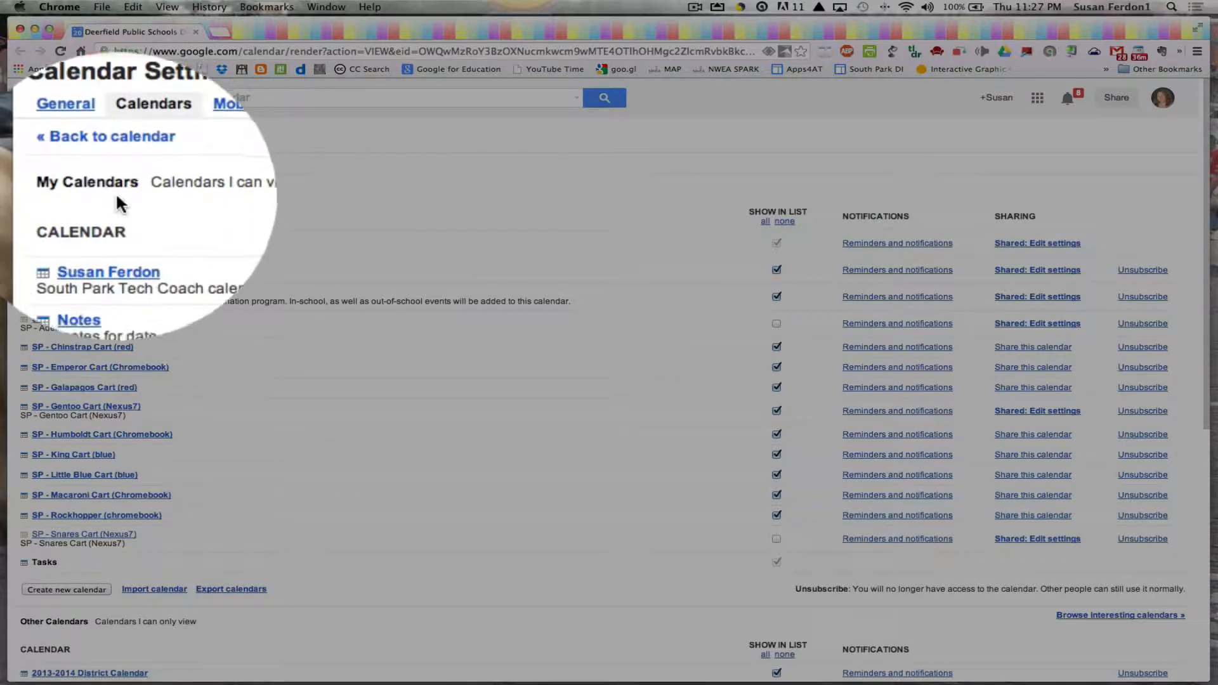
scroll(136, 279, down, 5)
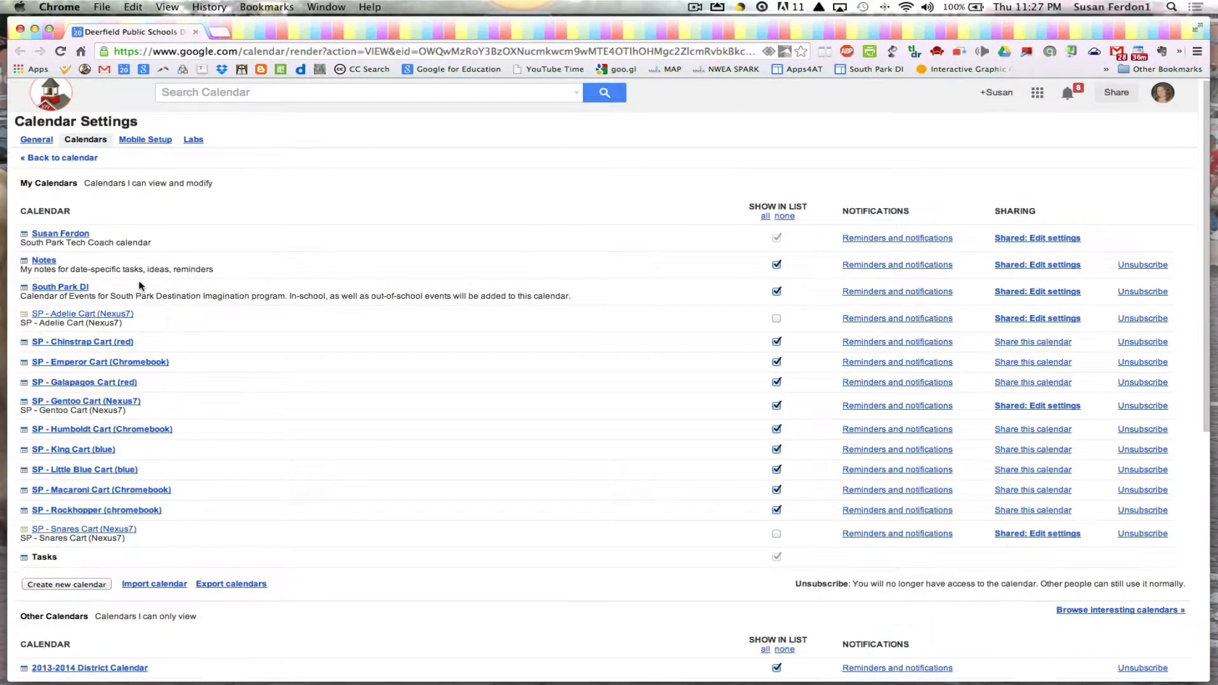
scroll(141, 287, down, 3)
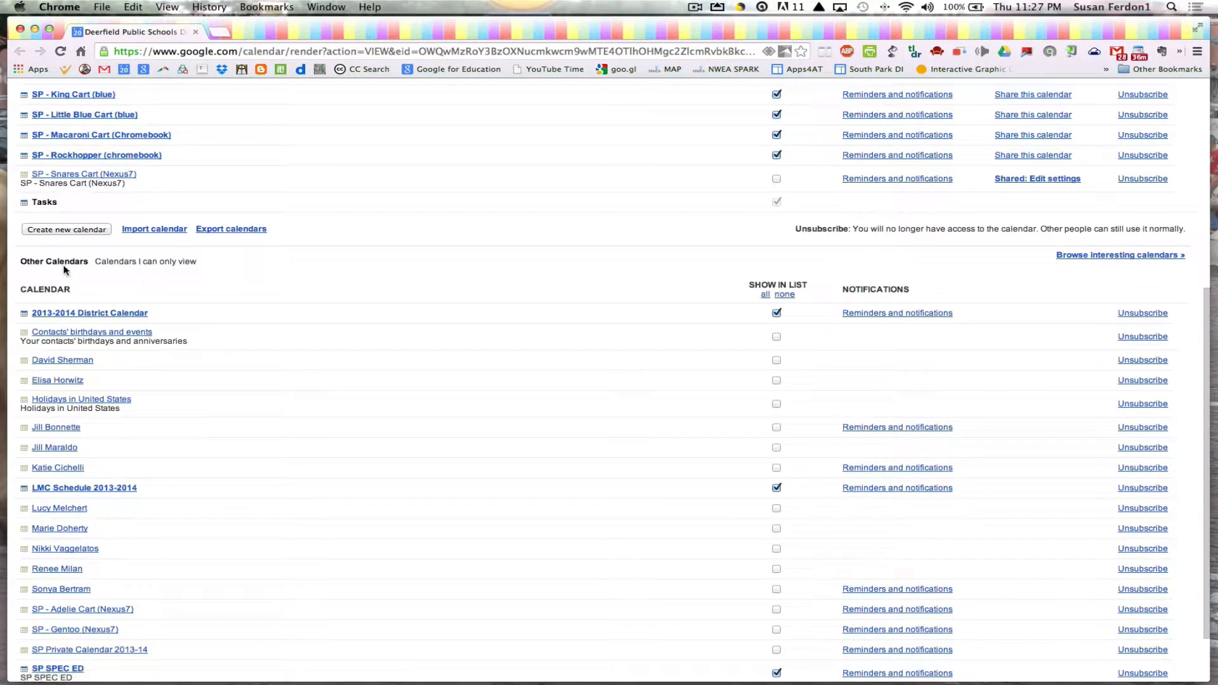
scroll(210, 303, down, 1)
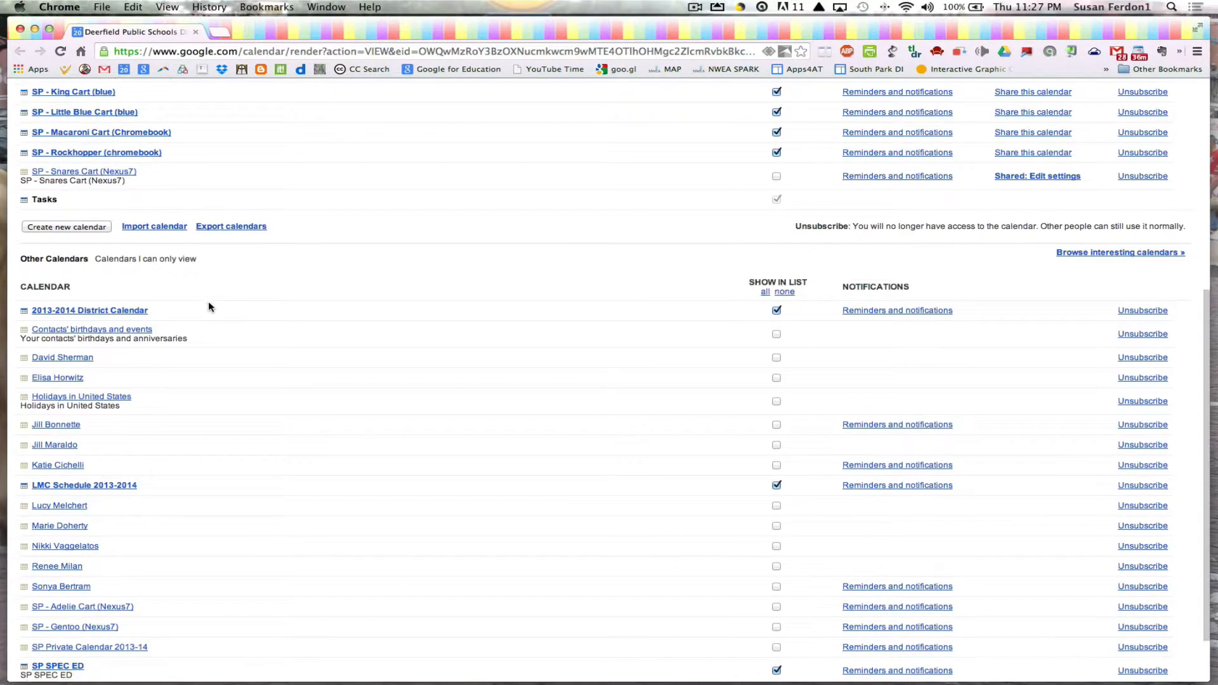
scroll(210, 309, down, 2)
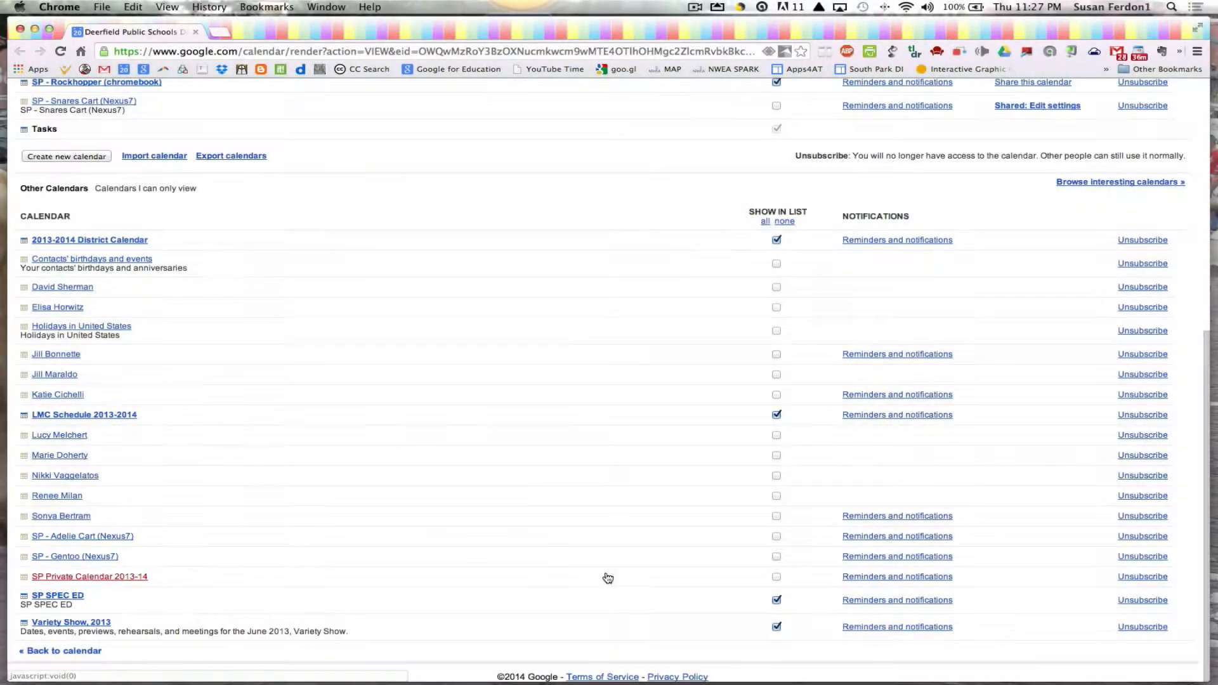
click(777, 578)
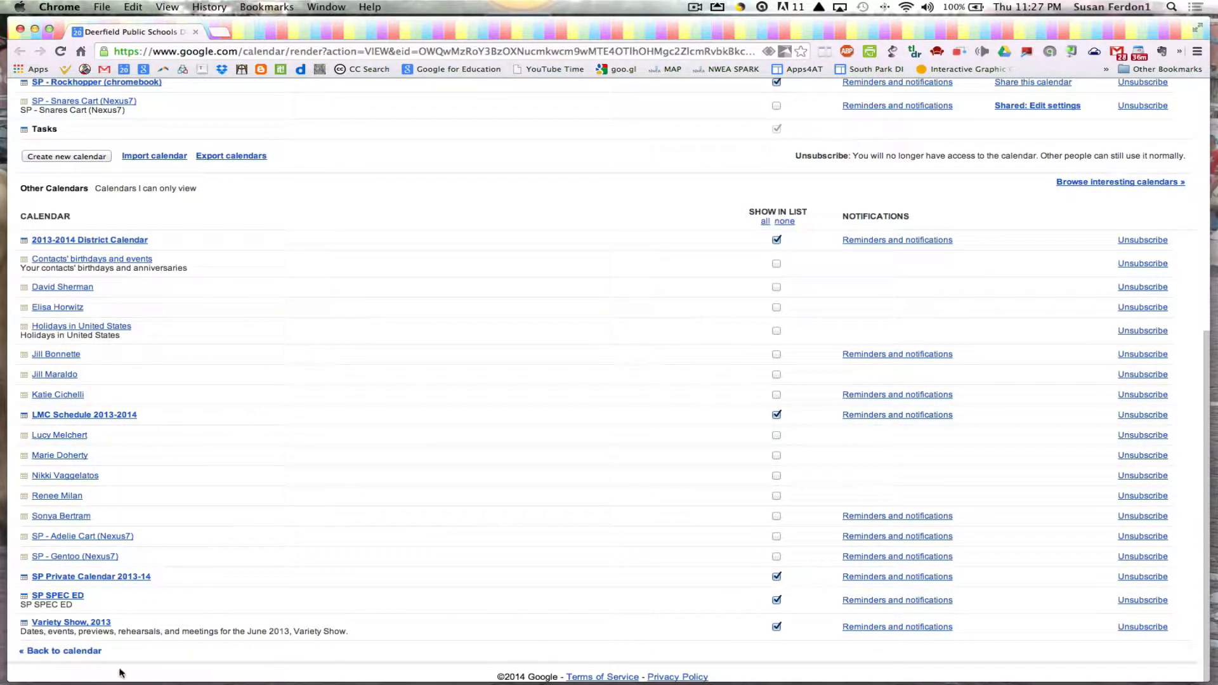
click(83, 652)
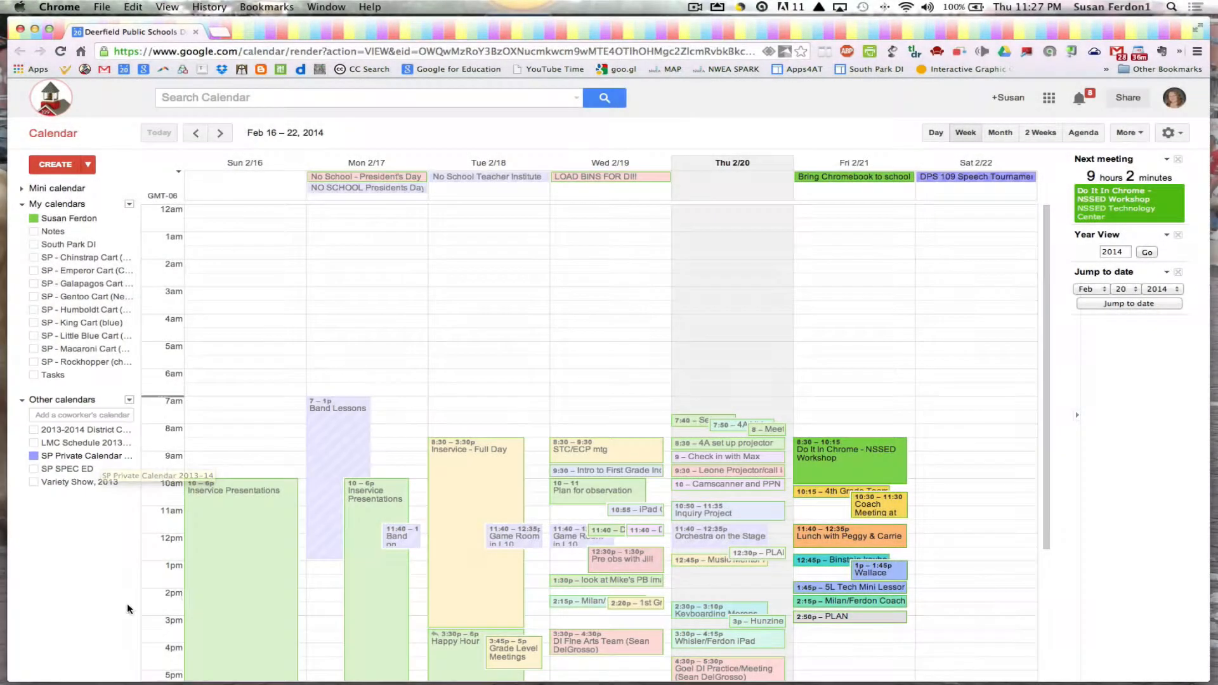
Display only SP Private Calendar 2013-14 in the week view.
scroll(958, 493, down, 2)
scroll(976, 492, down, 2)
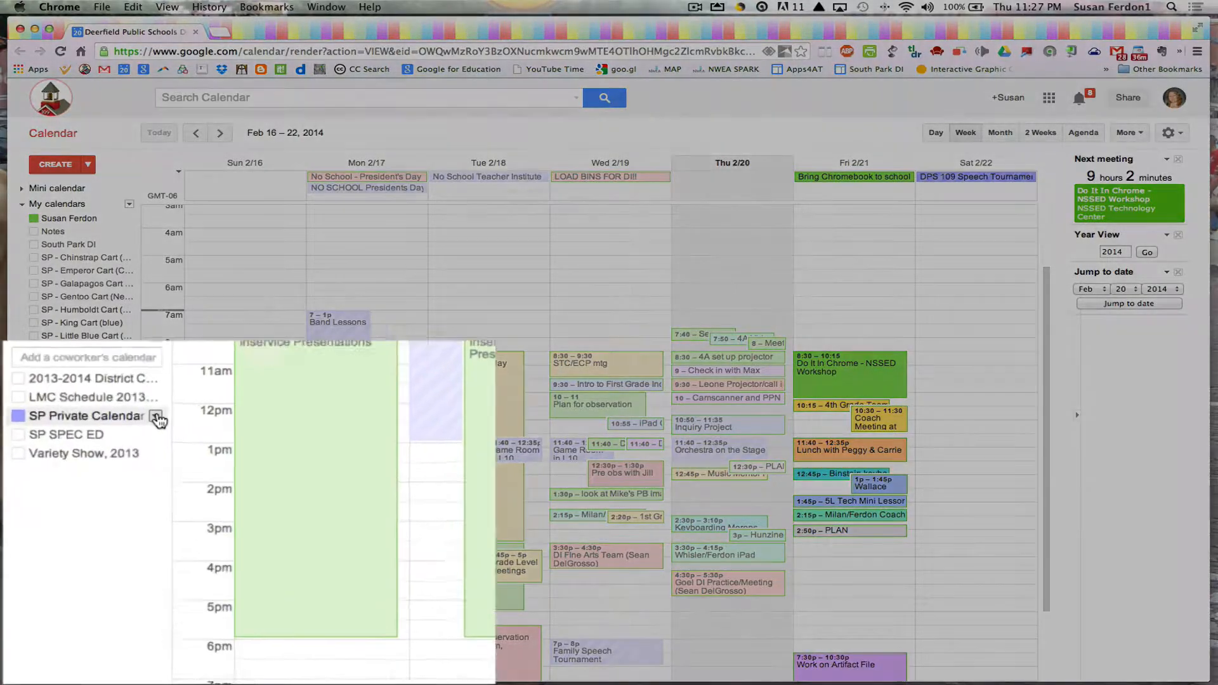
click(130, 456)
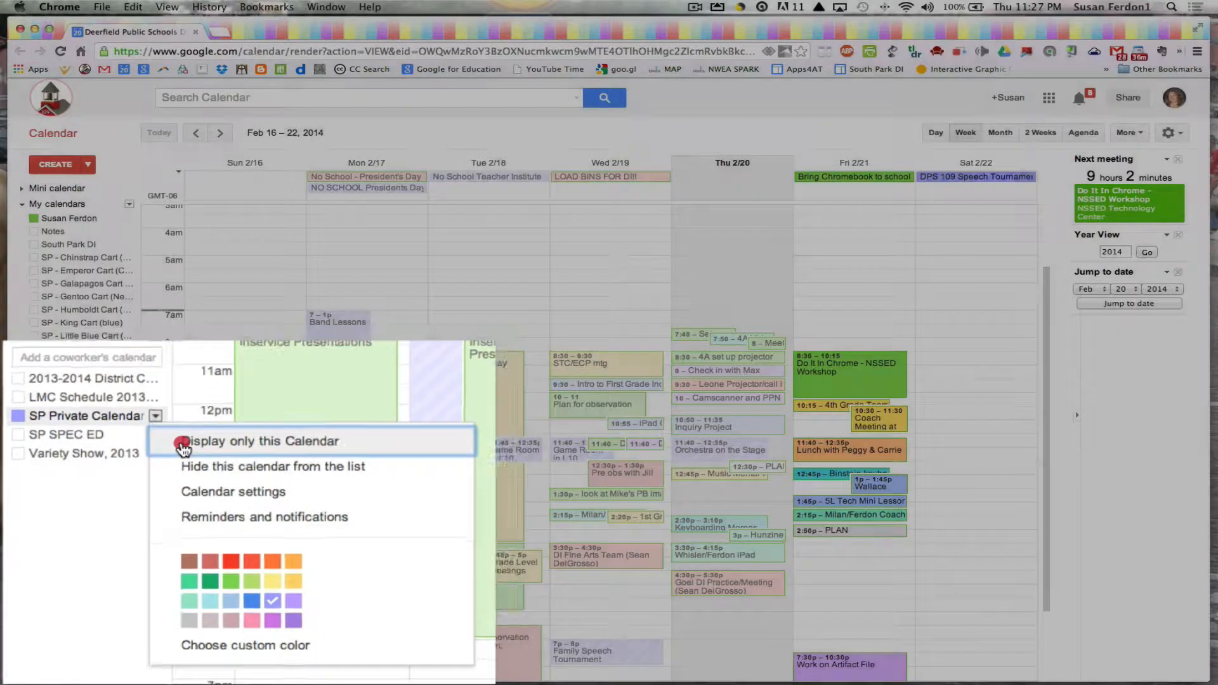
click(160, 469)
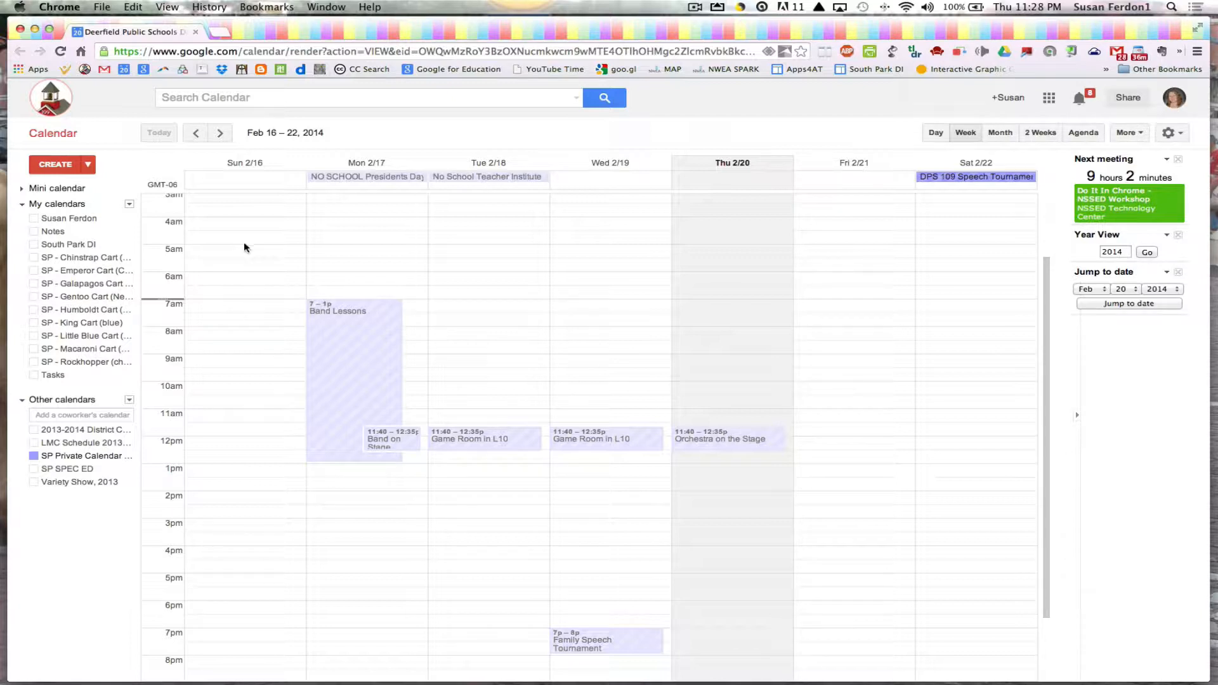
Copy the Grades 2/4 Music Show for School event on Tuesday, February 25, to the account owner's personal calendar and save it.
click(220, 135)
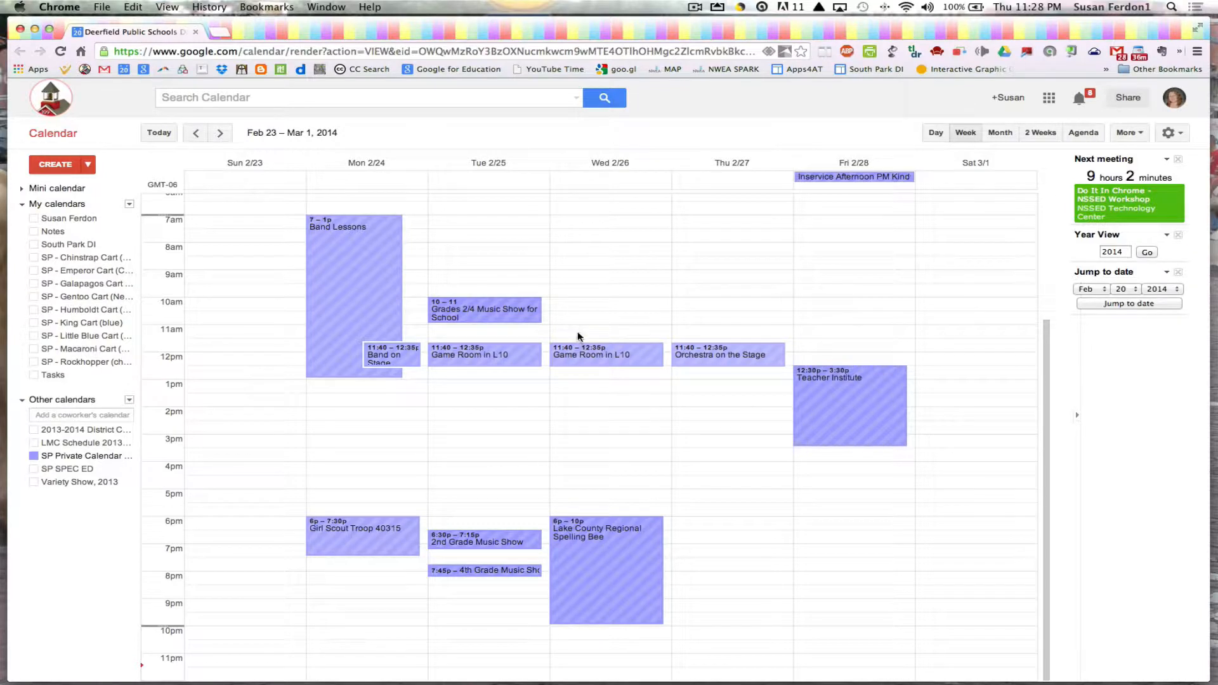
click(496, 314)
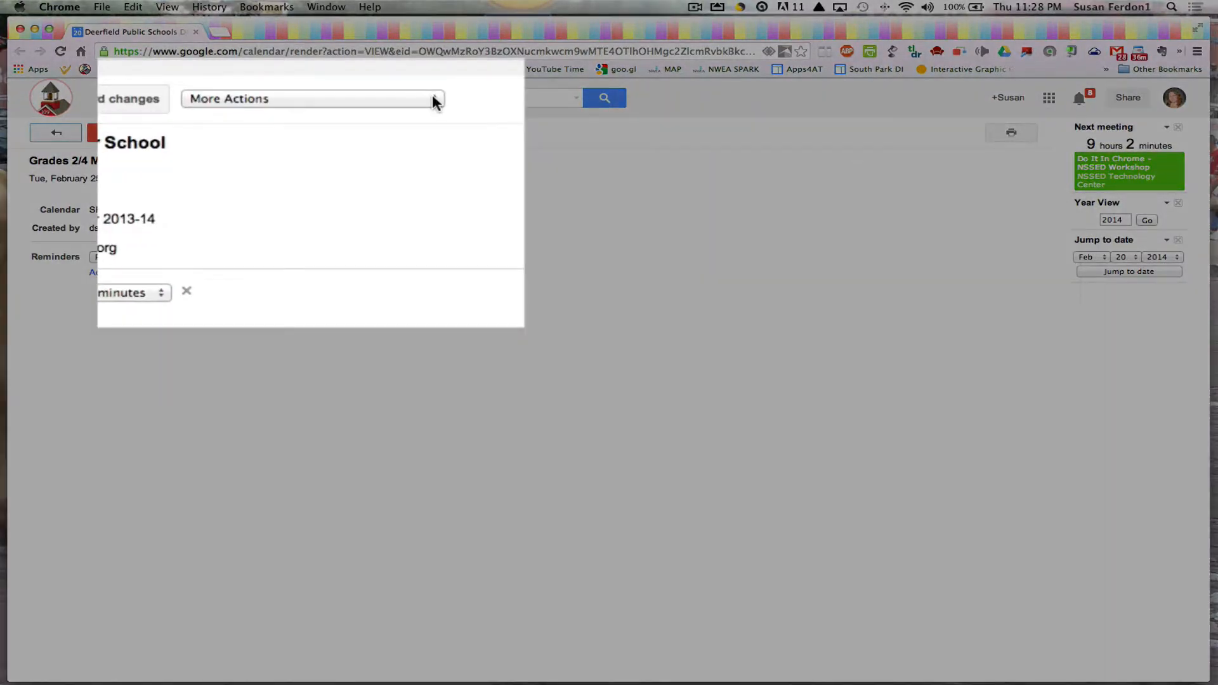
click(430, 104)
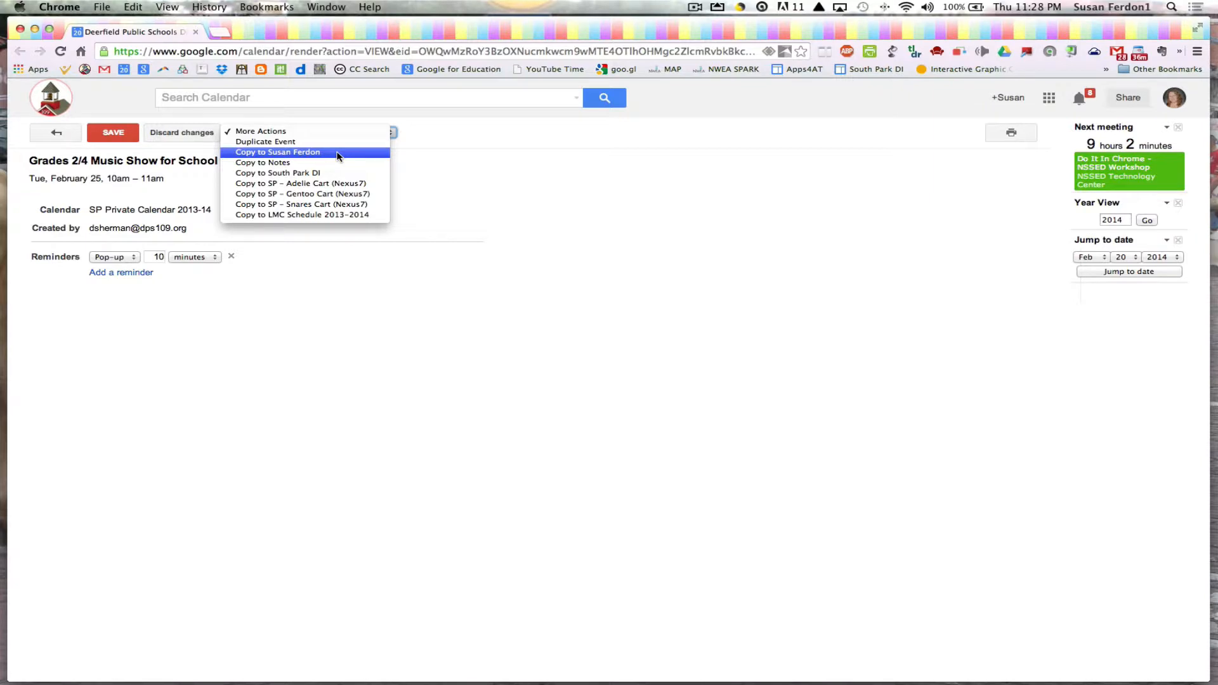
click(337, 153)
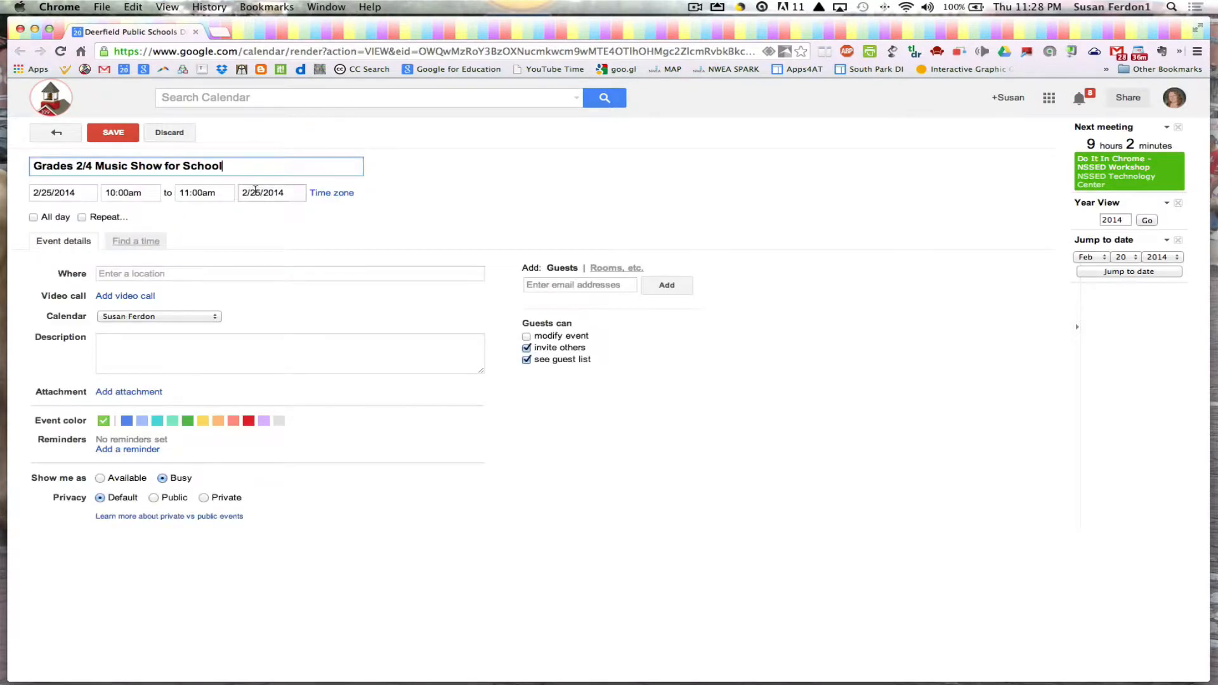
click(113, 134)
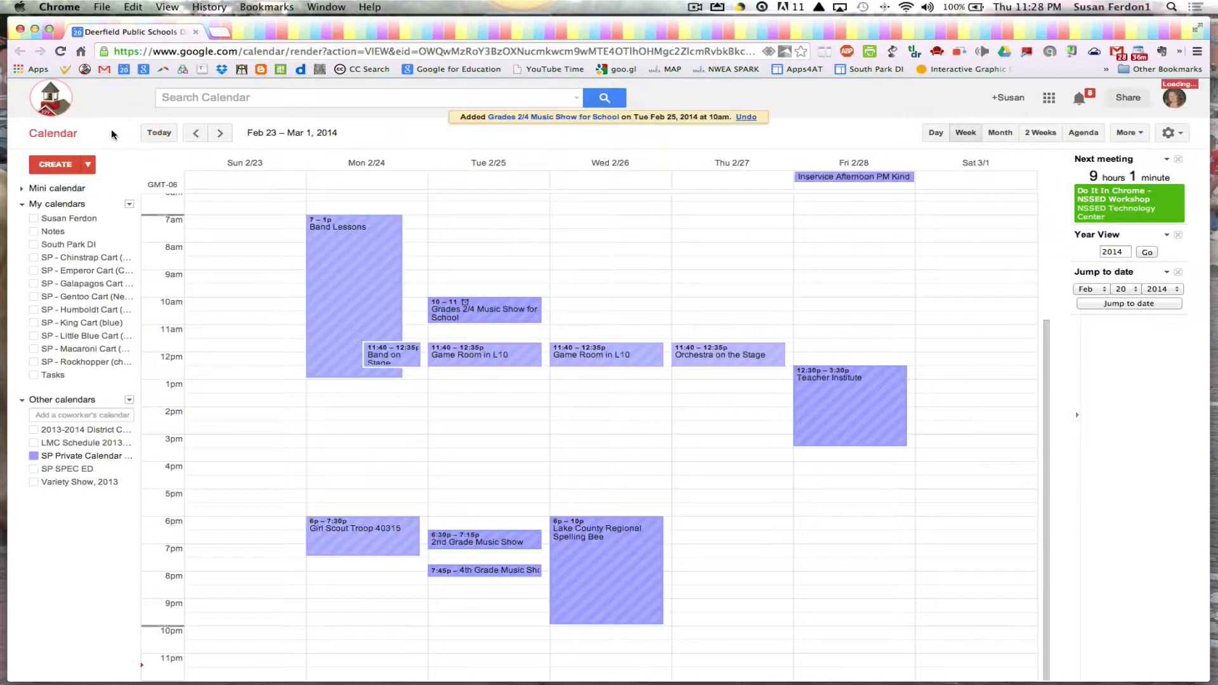
Show the account owner's personal calendar and hide SP Private Calendar 2013-14 from the week view.
click(45, 220)
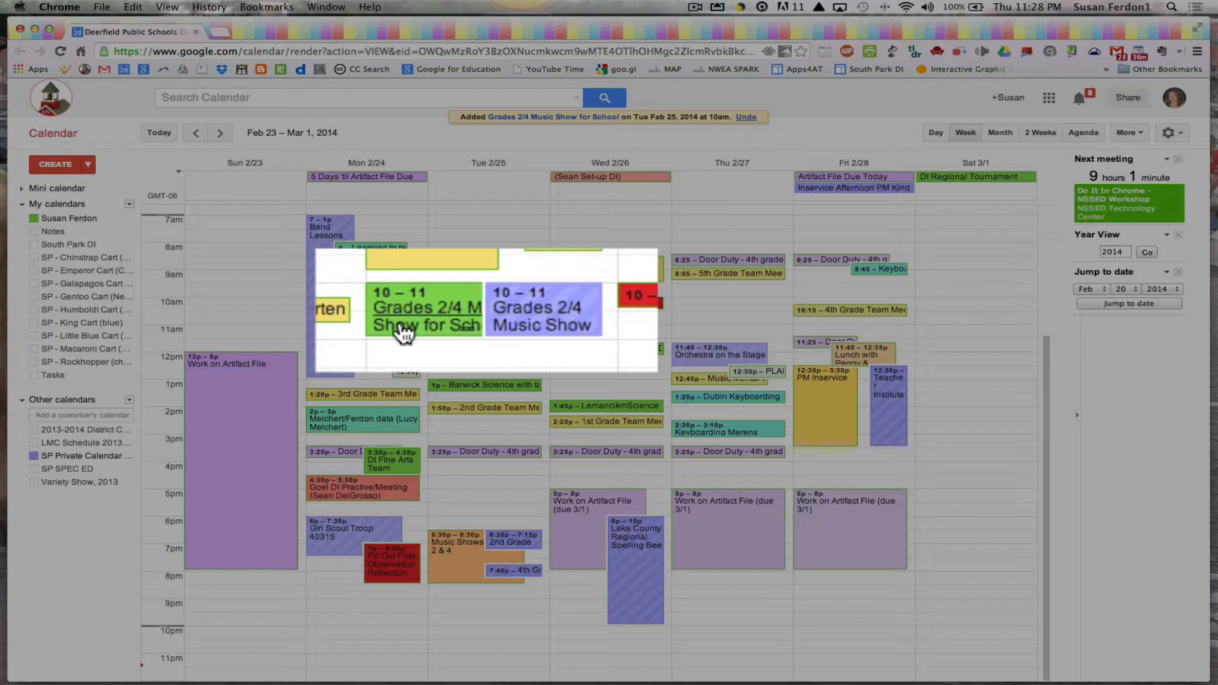
click(35, 456)
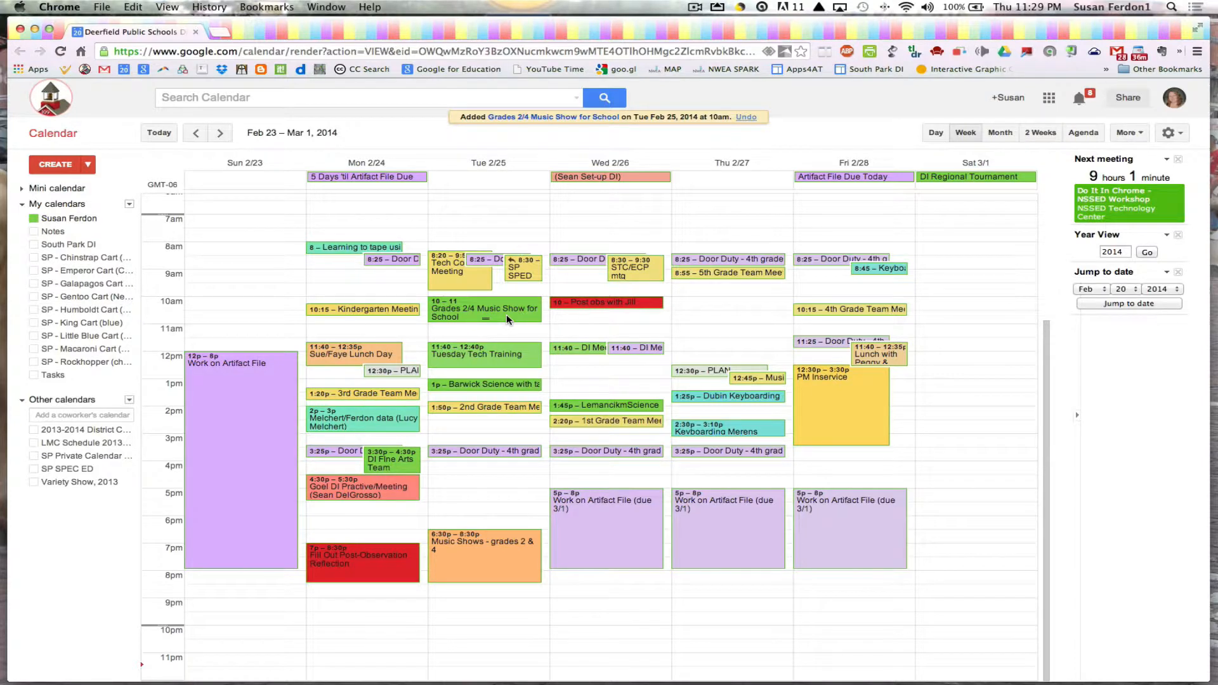
click(120, 458)
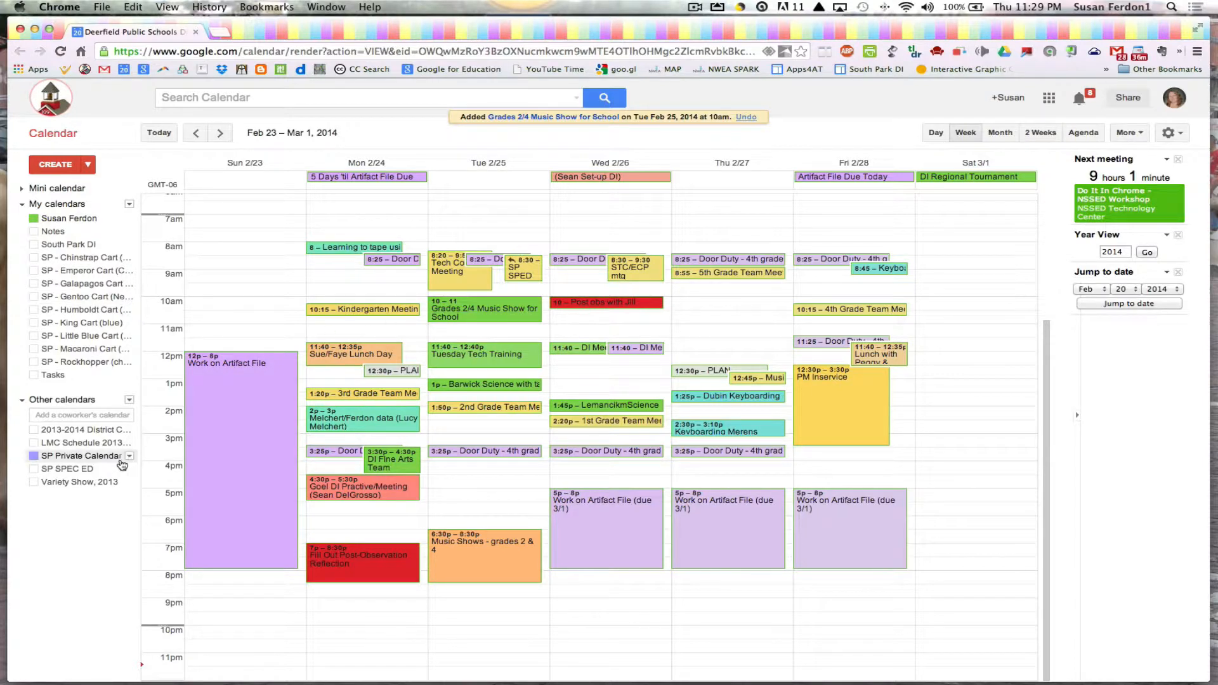
click(78, 462)
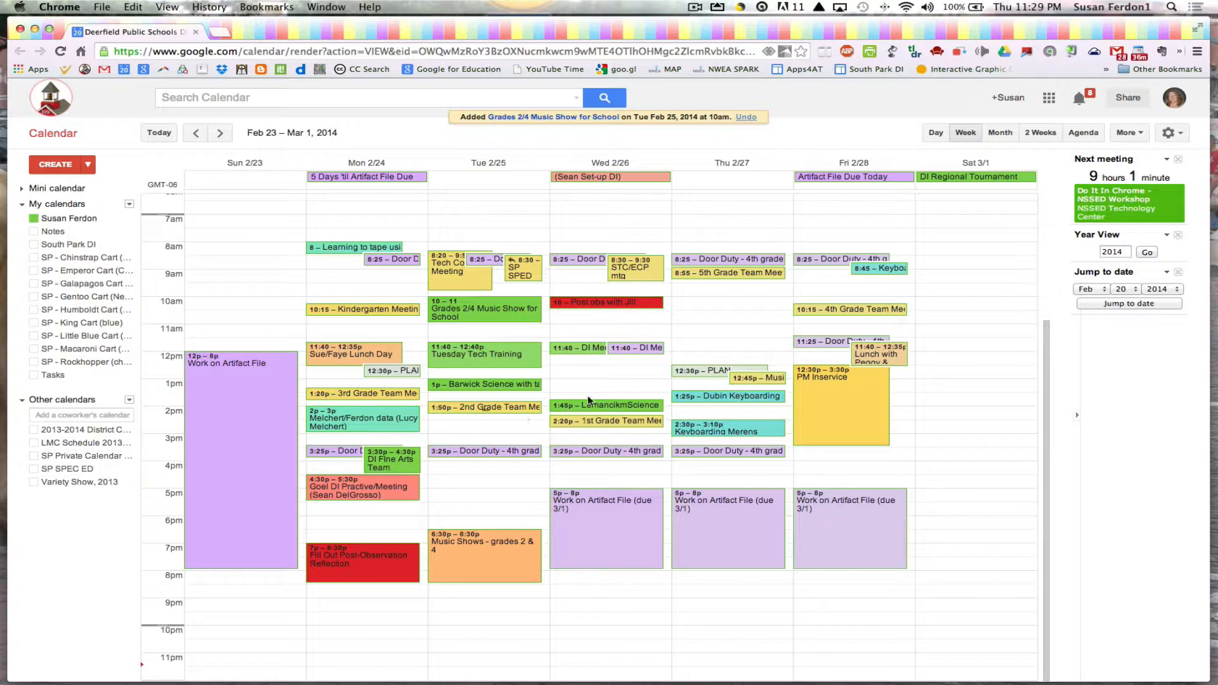
Review the reminders and notifications settings of SP Private Calendar 2013-14, then return to the week view.
click(1171, 136)
click(1058, 243)
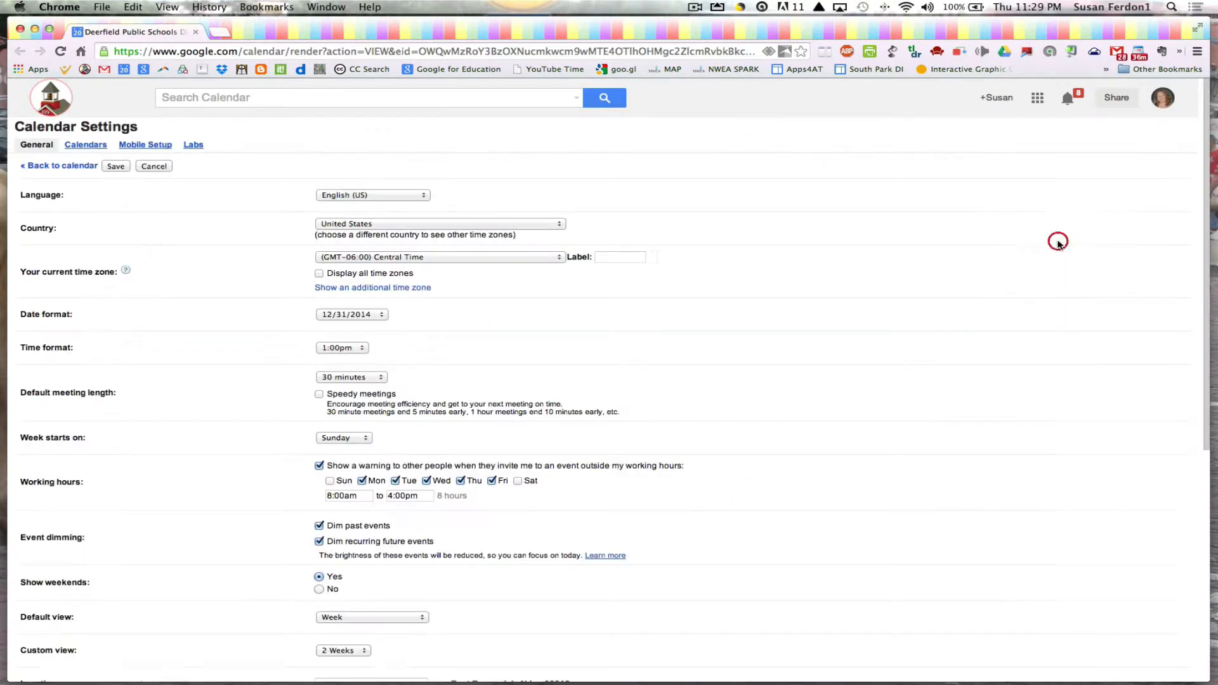
click(86, 145)
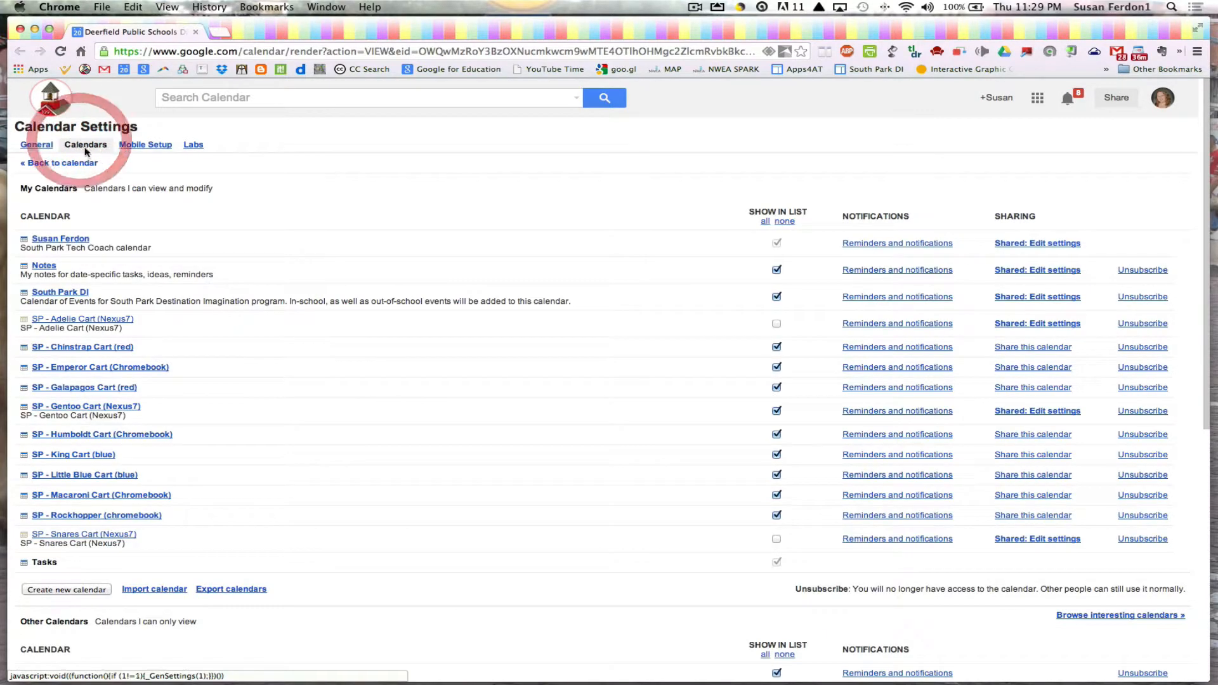
scroll(230, 346, down, 5)
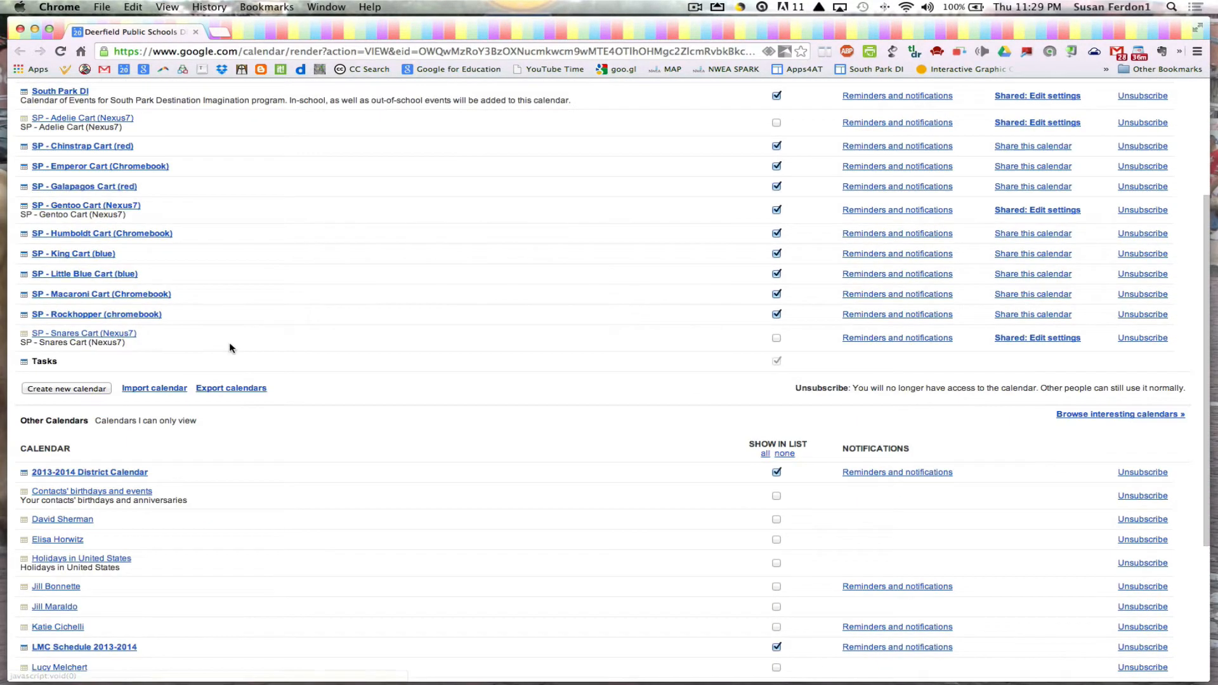
scroll(229, 347, down, 5)
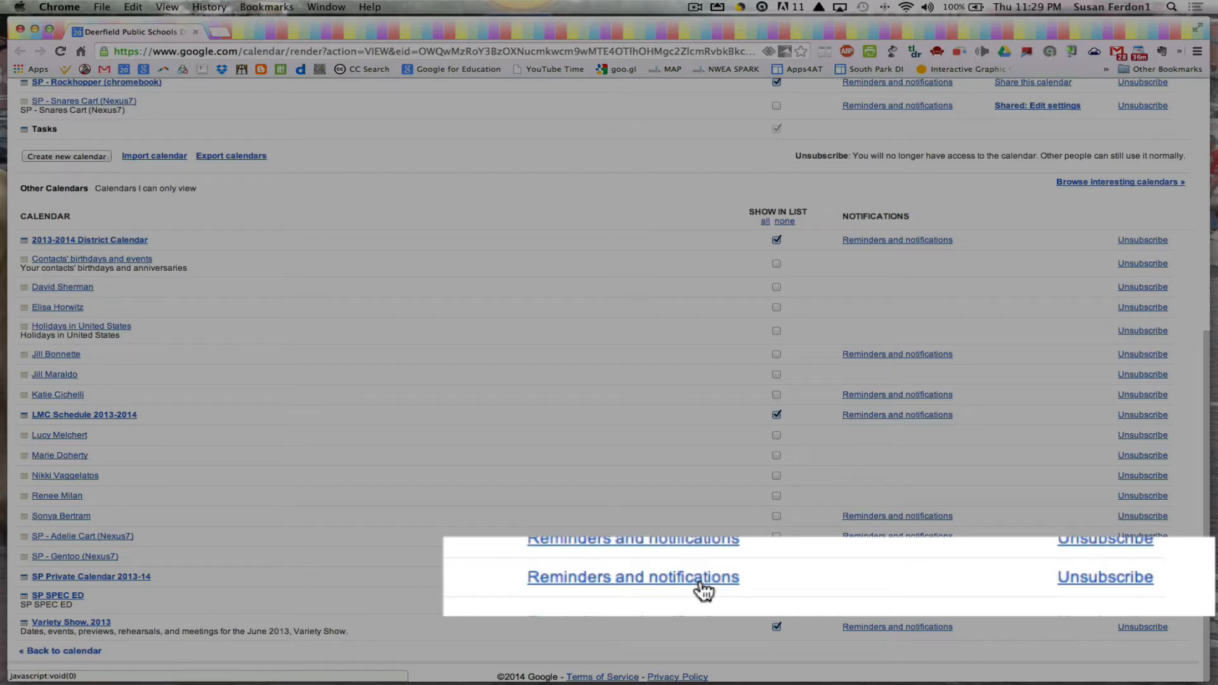
click(932, 582)
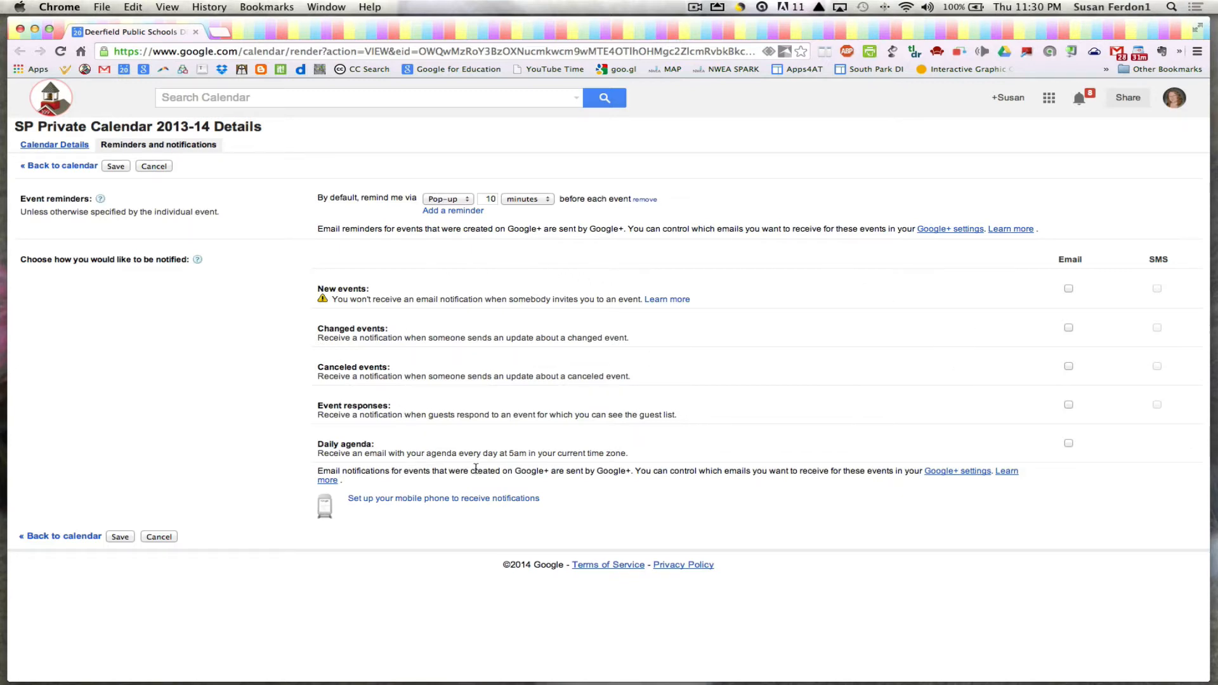
click(42, 169)
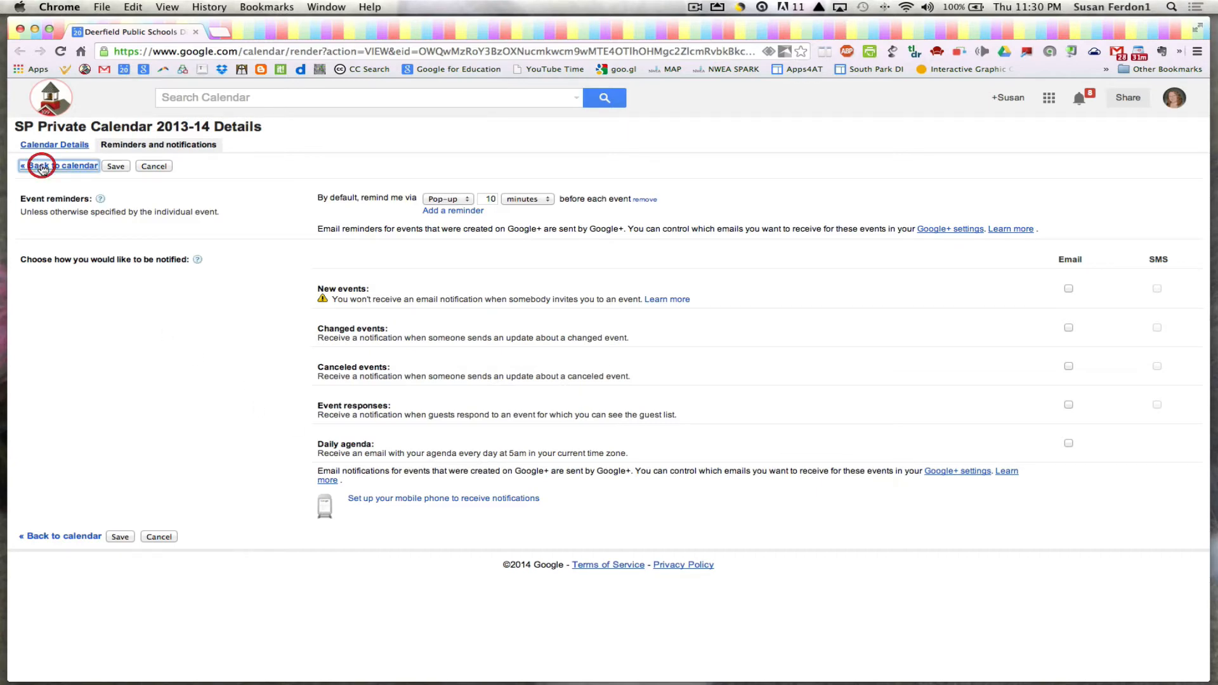
scroll(457, 342, down, 3)
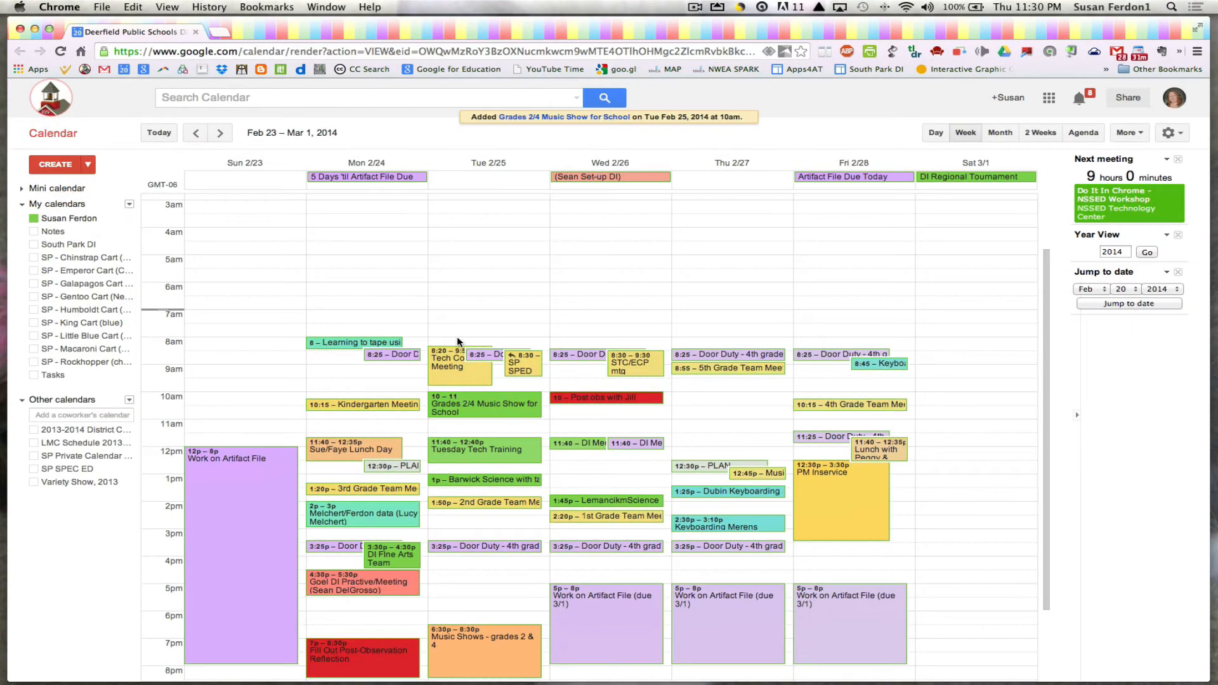
scroll(1016, 521, down, 3)
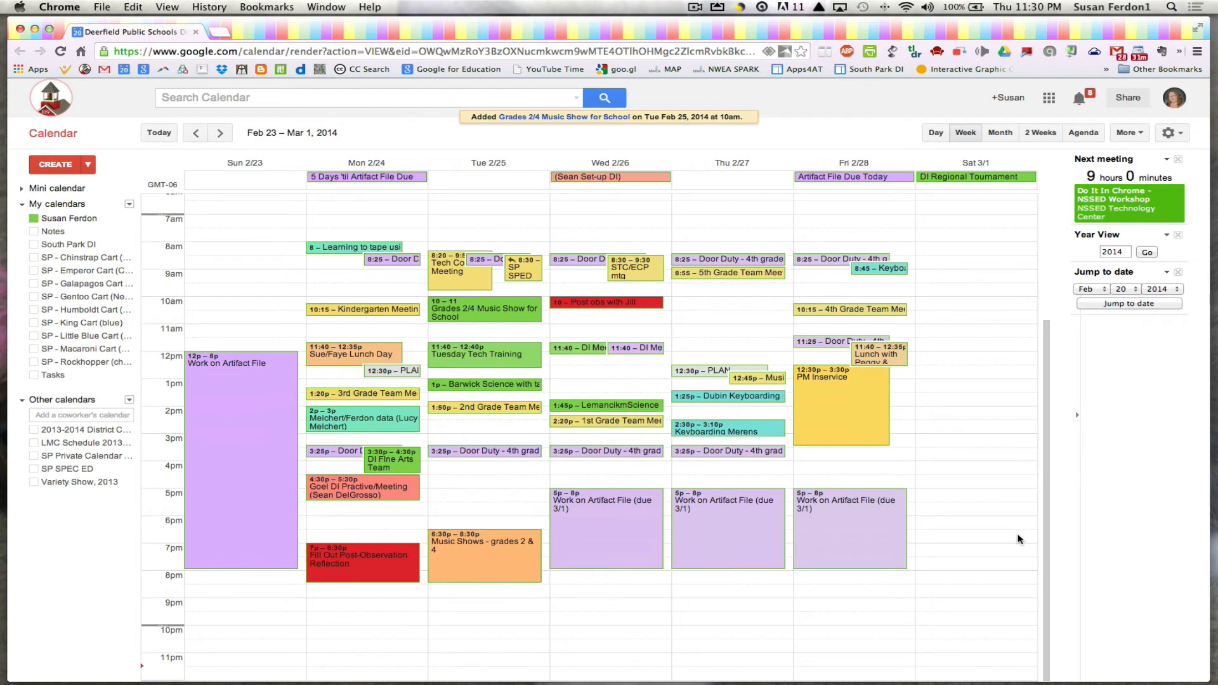